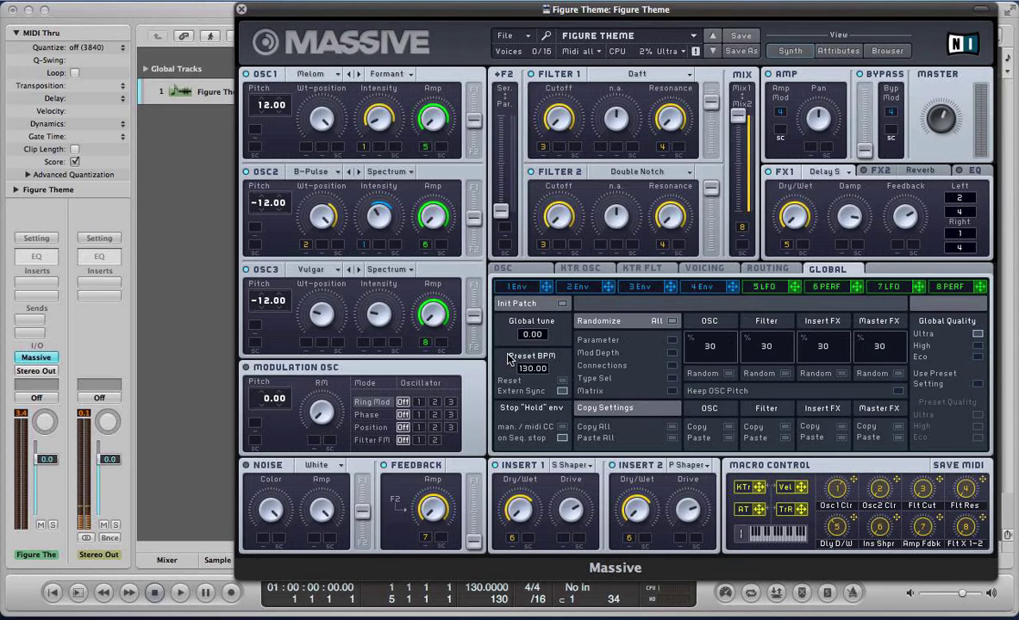
- Examine the Figure Theme patch's modulators 5, 6 and 8 and their curves
click(765, 287)
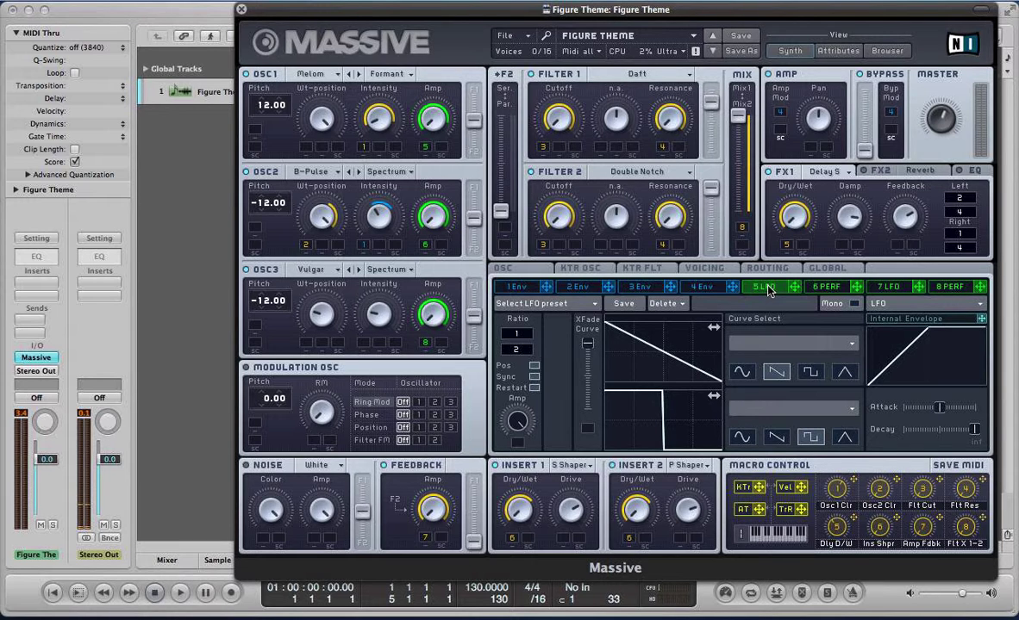
click(829, 287)
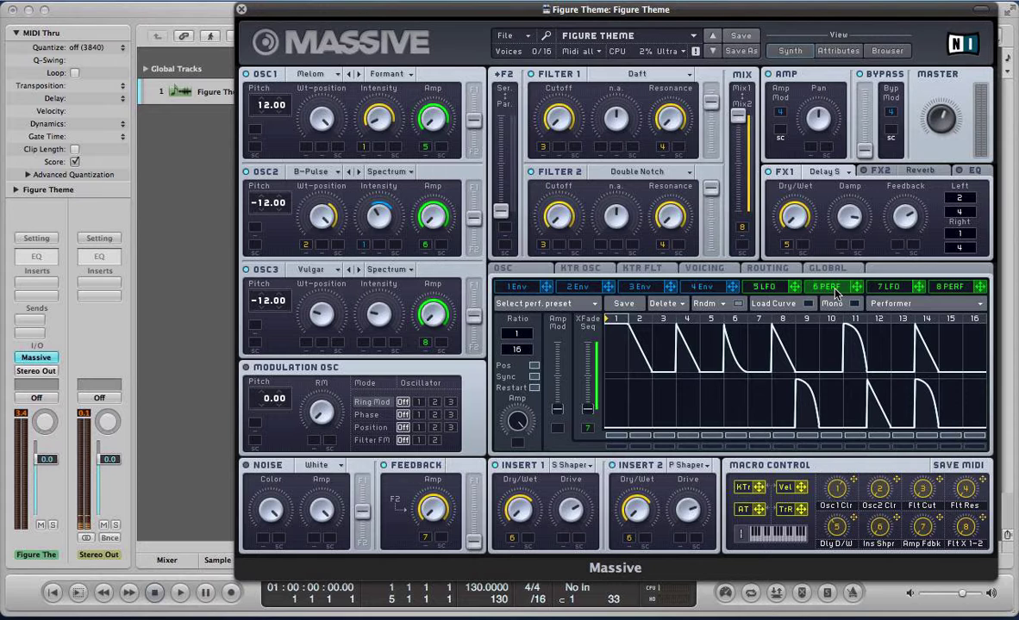
click(948, 287)
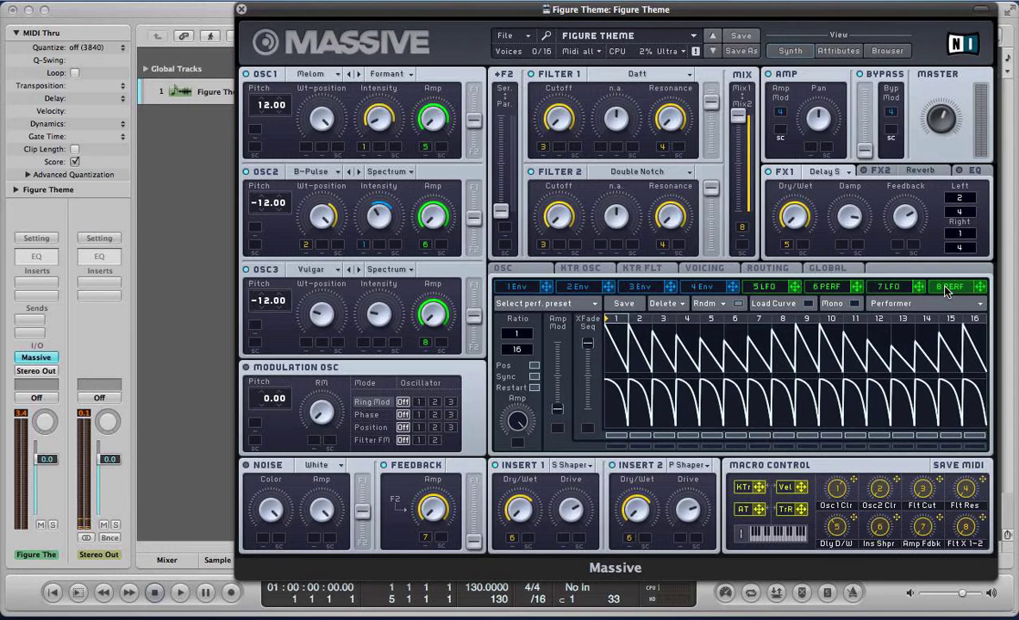
click(832, 287)
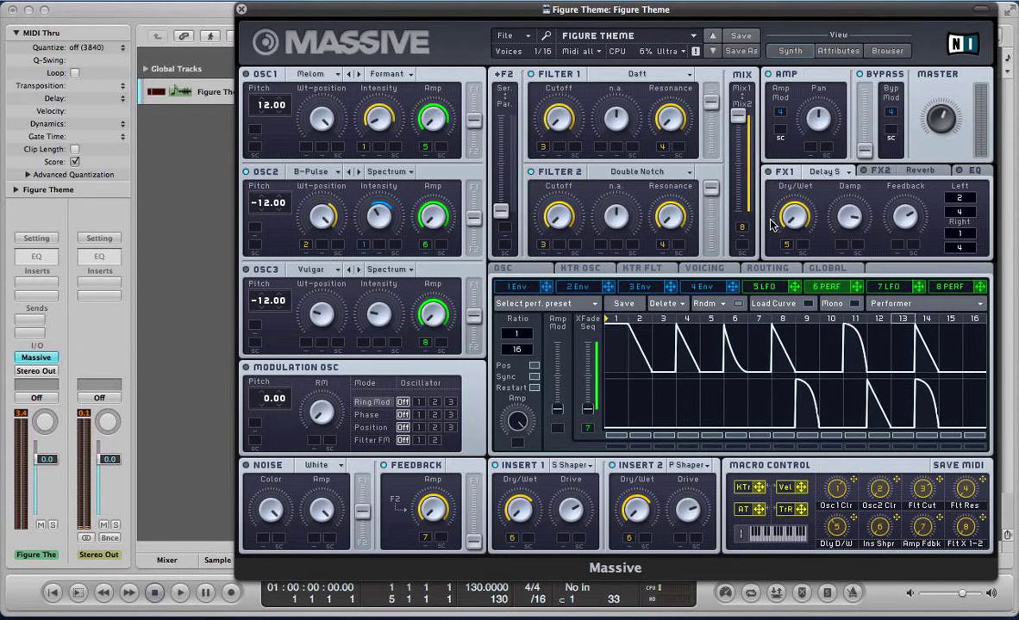
- Start a new sound and change modulator 5 to a tempo-synced Performer with a 1/16 ratio
click(503, 36)
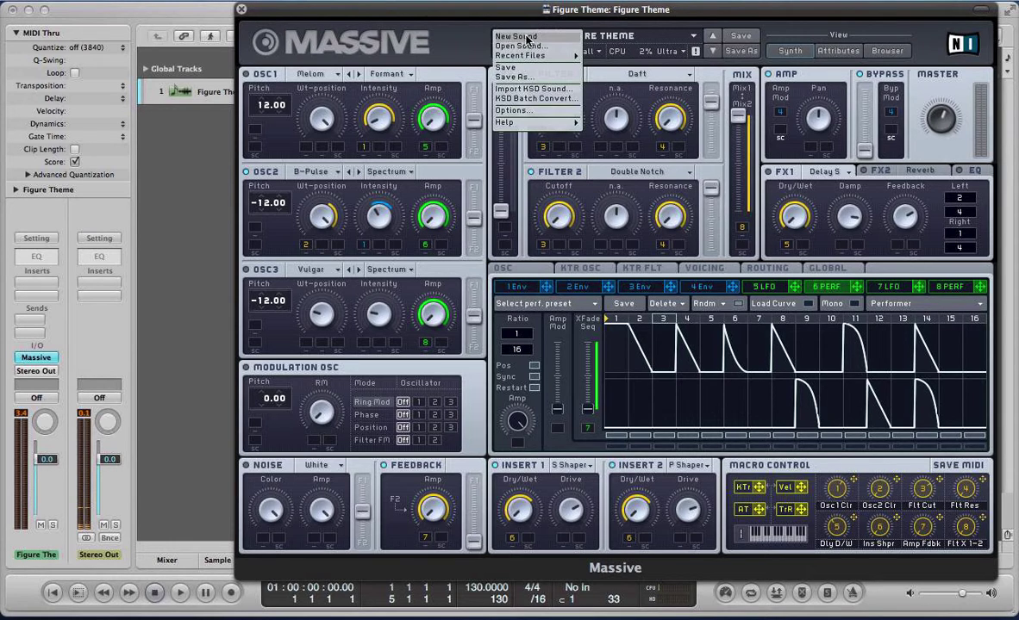
click(521, 37)
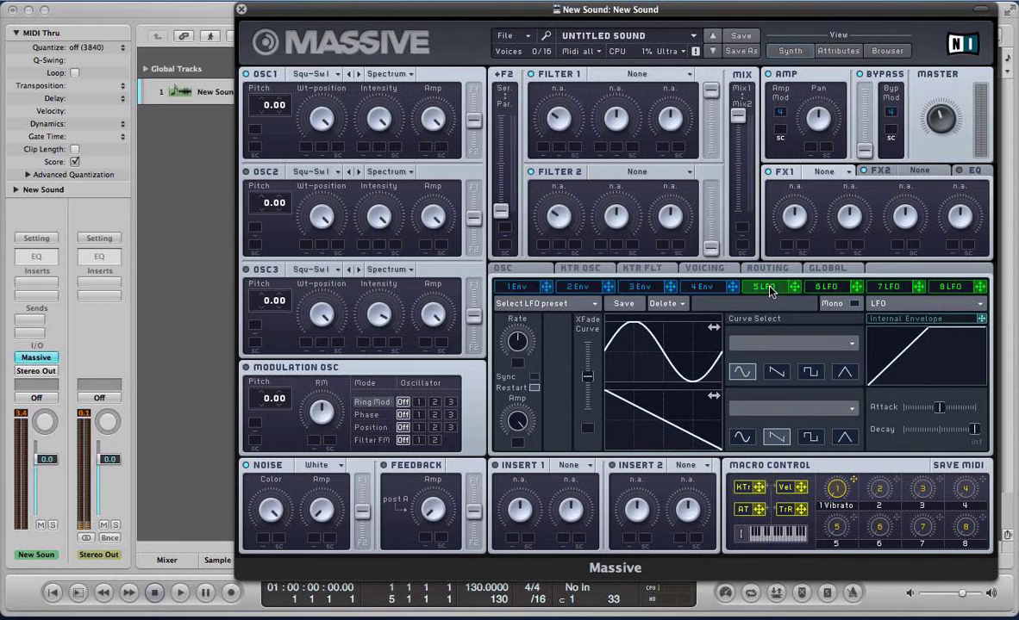
click(930, 306)
click(890, 313)
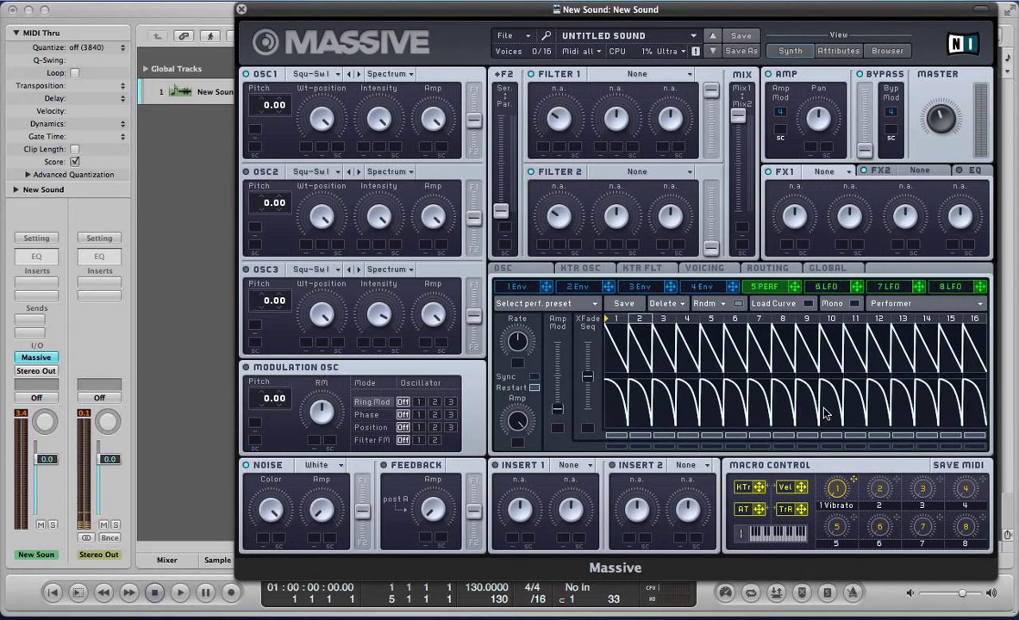
mouse_move(587, 377)
mouse_down()
mouse_move(587, 364)
mouse_move(575, 386)
mouse_move(586, 399)
mouse_move(586, 379)
mouse_up()
click(534, 379)
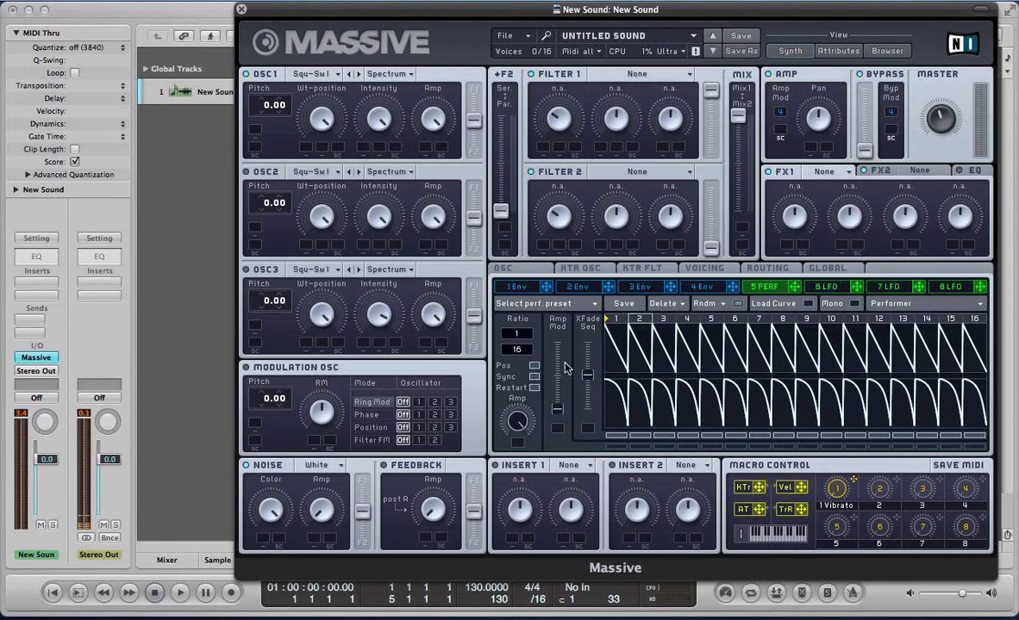
- Sync LFO 6 to tempo, give its upper curve a square wave and crossfade fully to that curve
click(831, 290)
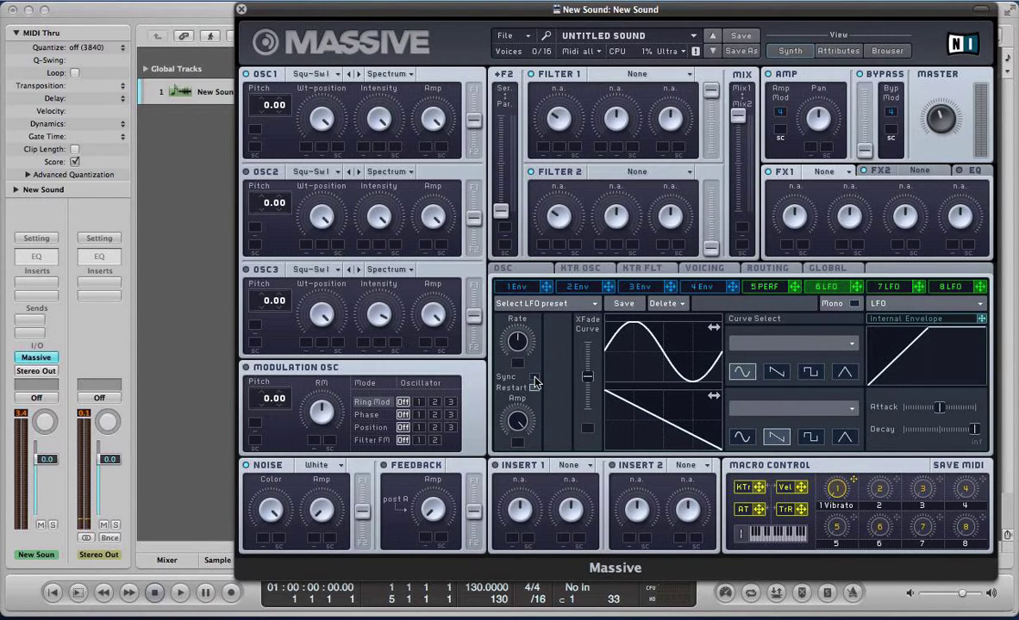
click(535, 380)
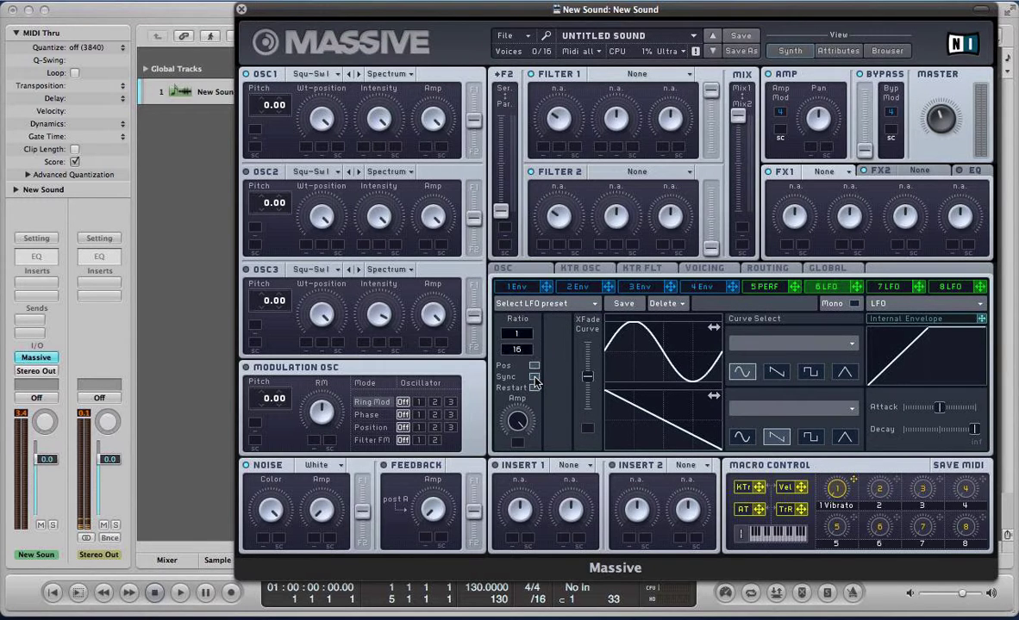
click(812, 372)
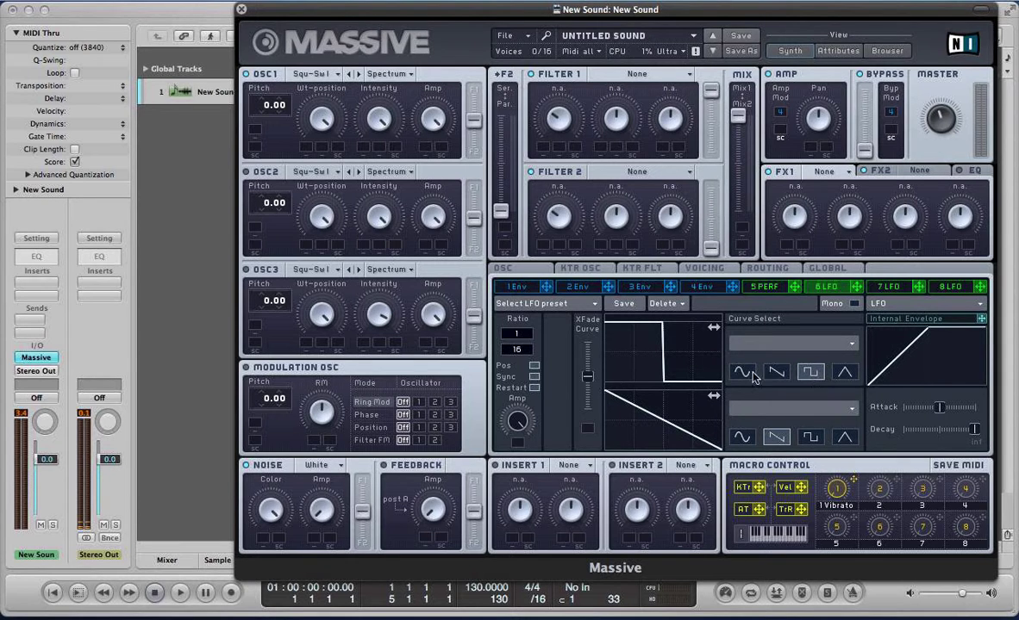
drag(589, 379, 583, 280)
- Assign LFO 6 to Performer 5's sequence crossfade, modulating it over the full range from the lowest slider position
click(767, 288)
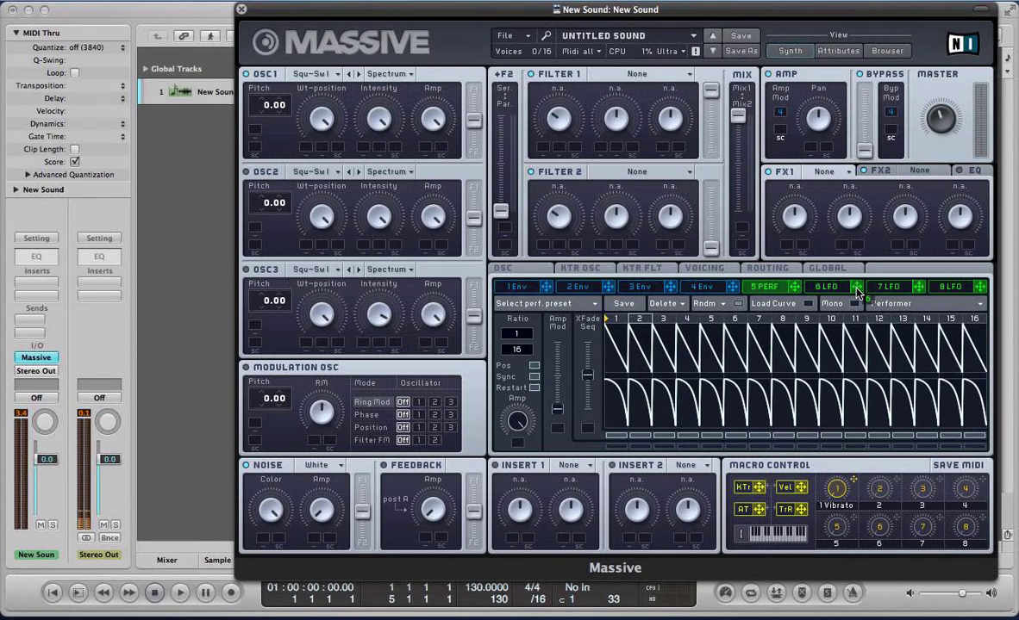
click(588, 429)
drag(589, 380, 588, 409)
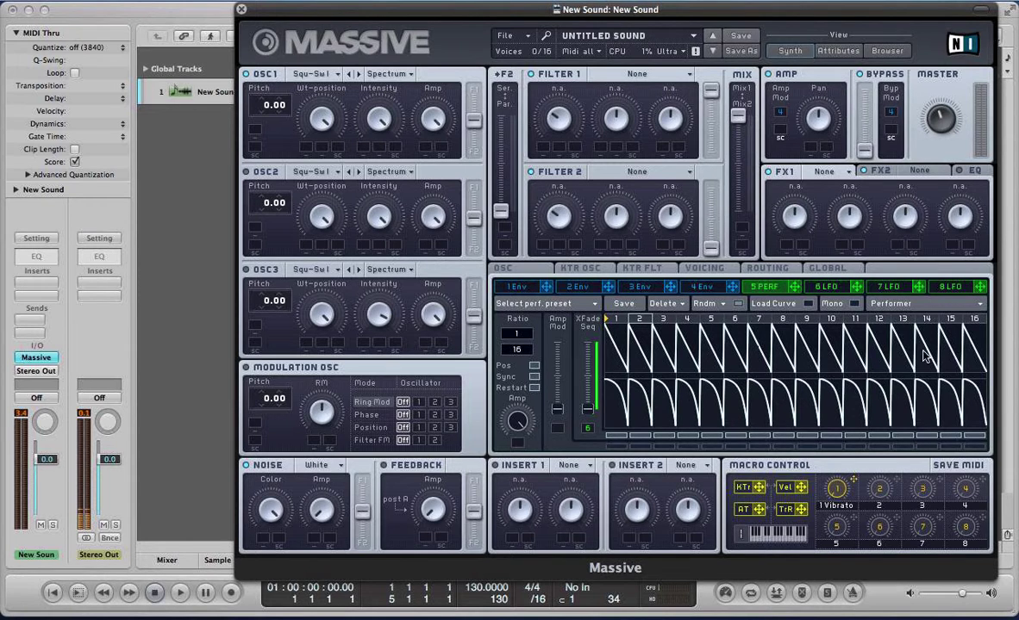
- Set LFO 6's sync ratio to 2/1
click(825, 287)
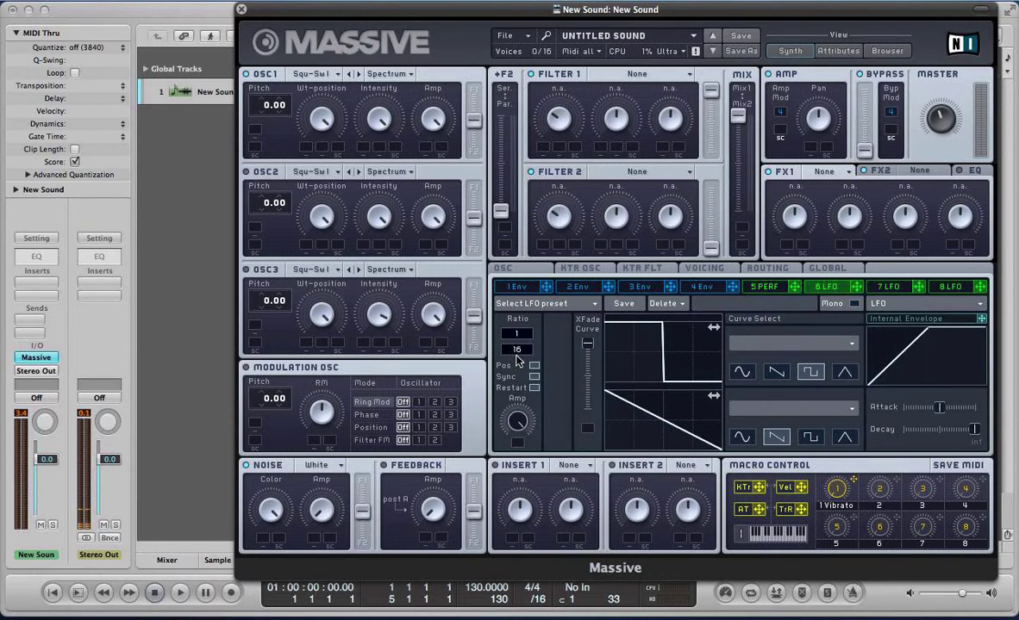
click(519, 335)
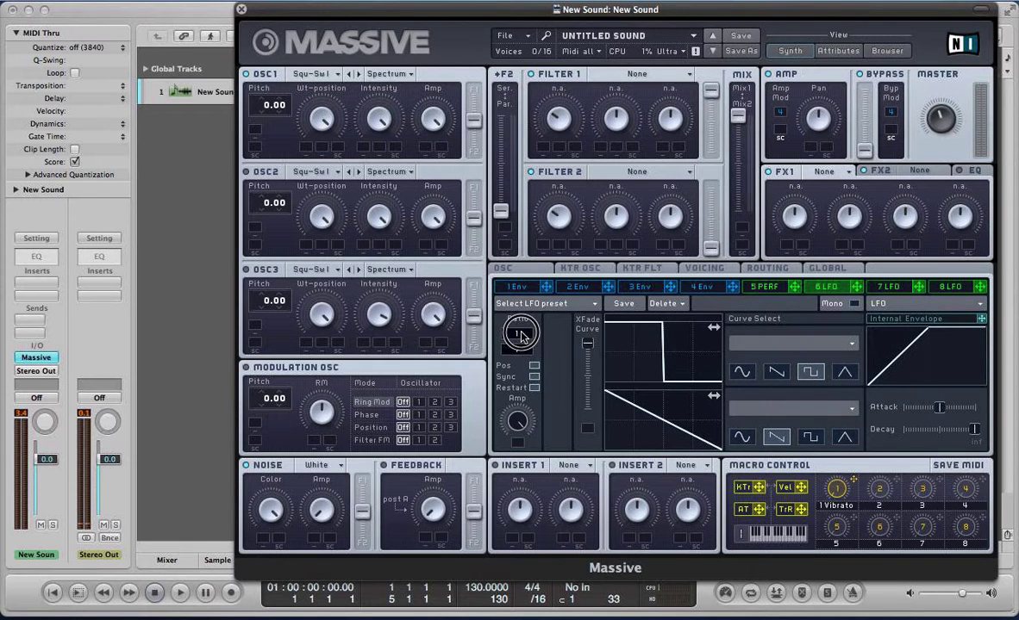
drag(520, 337, 521, 336)
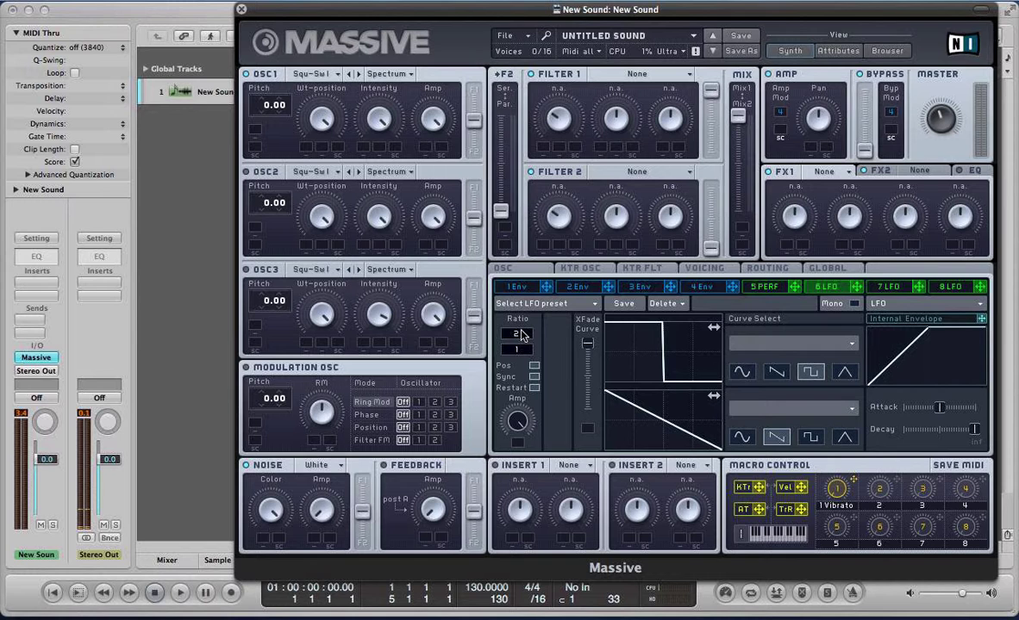
- Modulate Oscillator 1's amp over its full range with Performer 5 and redraw varied step levels in both of its sequences
click(779, 289)
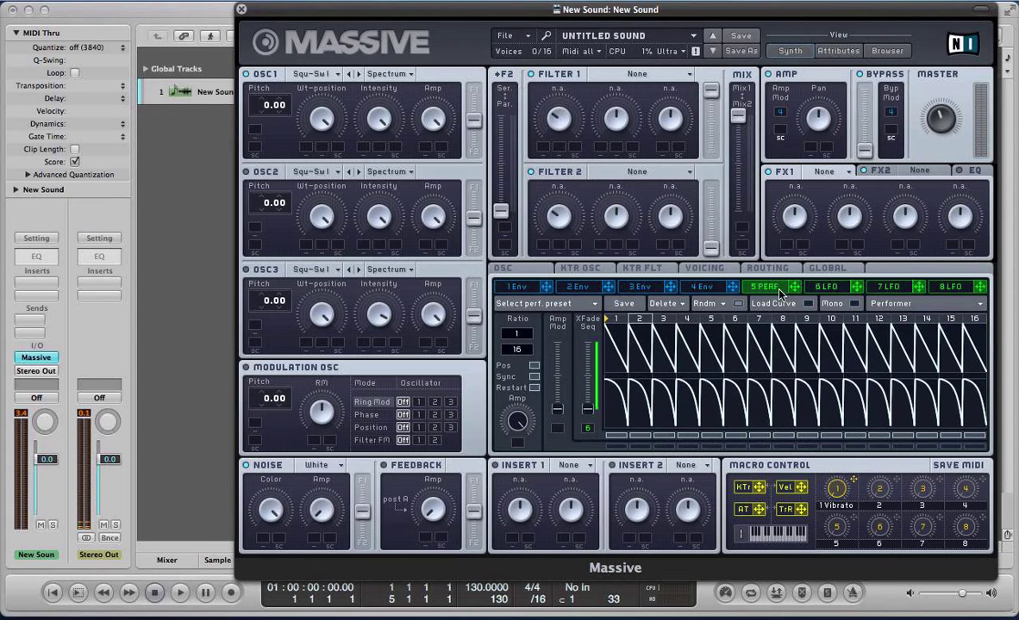
drag(791, 291, 424, 3)
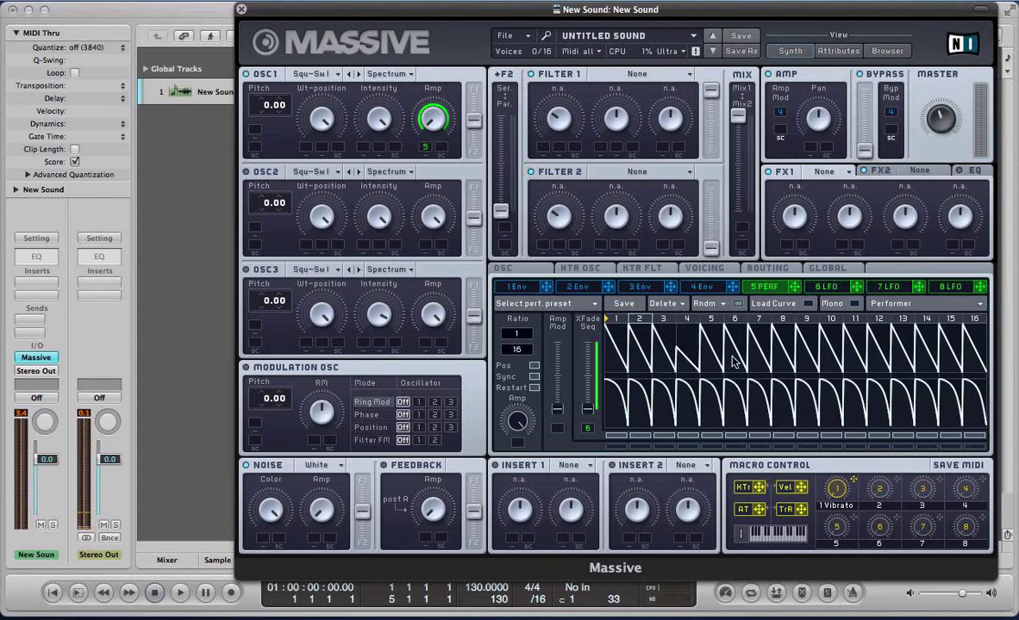
drag(749, 338, 834, 382)
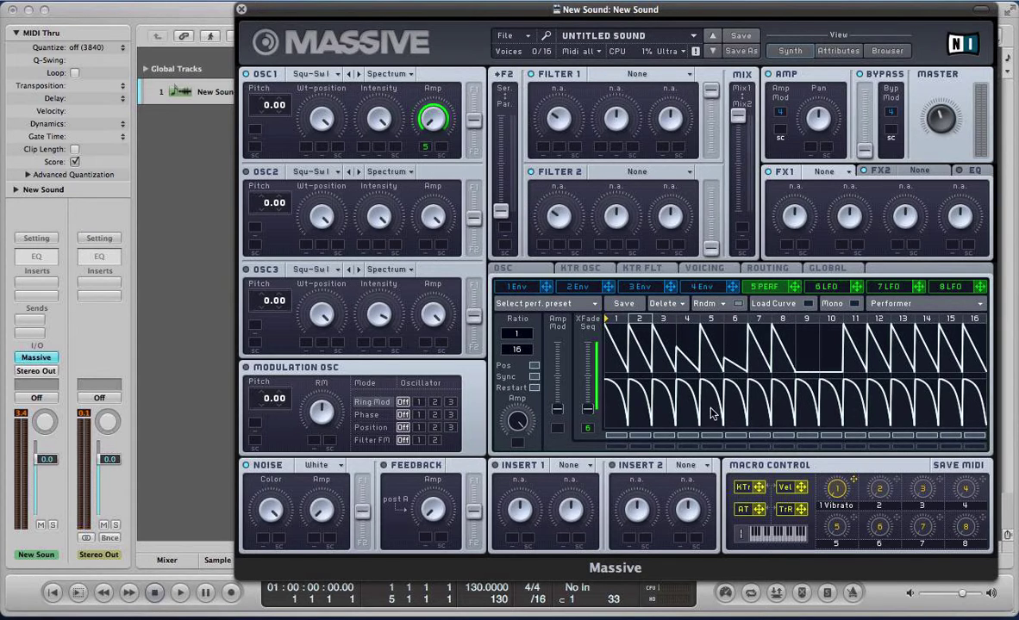
drag(604, 427, 648, 429)
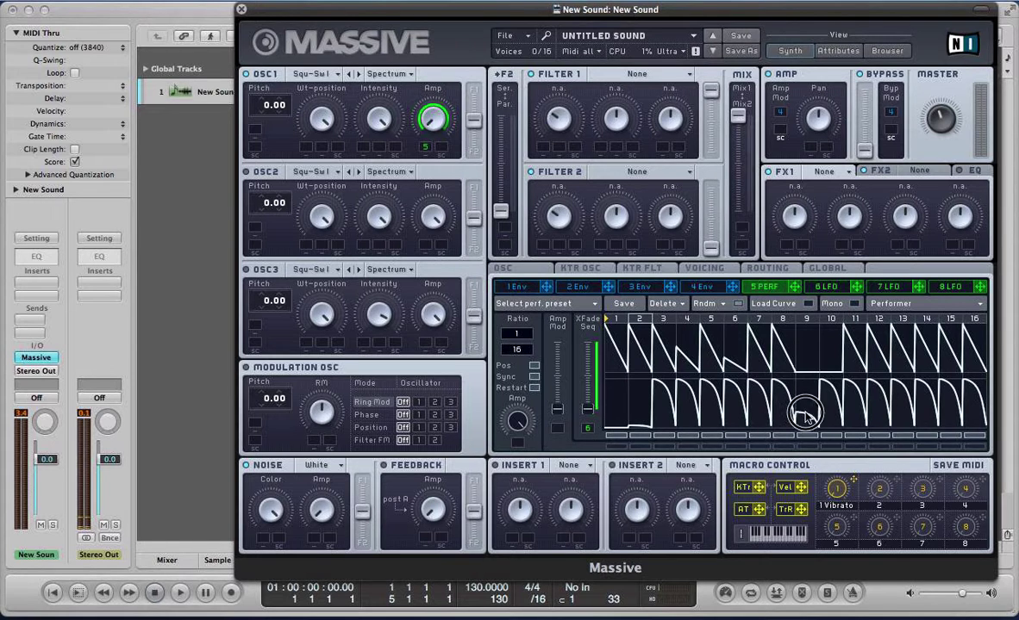
drag(789, 396, 922, 411)
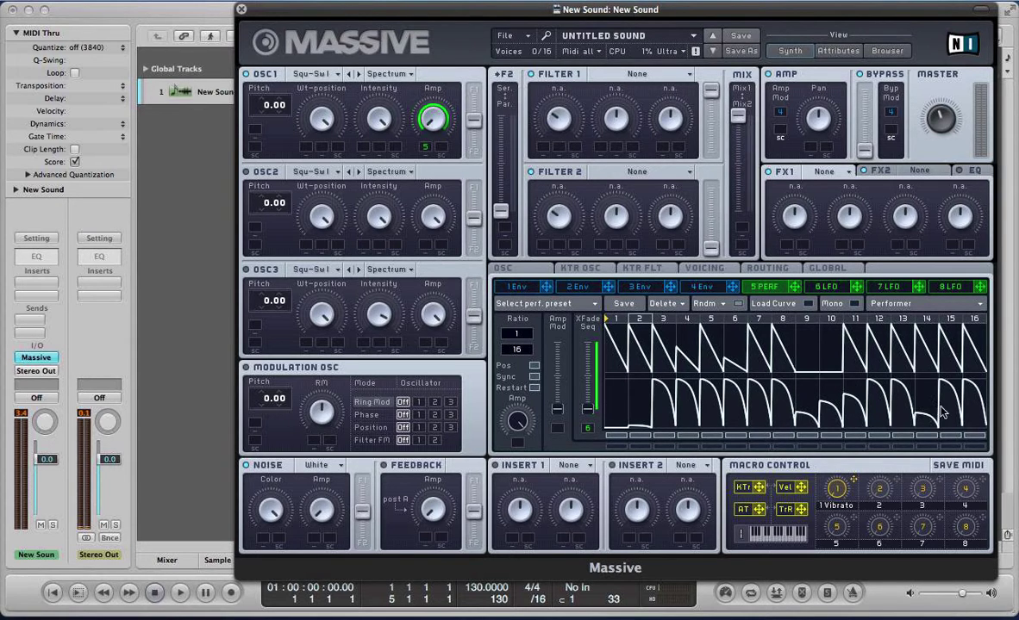
mouse_move(896, 367)
mouse_down()
mouse_move(959, 377)
mouse_move(974, 361)
mouse_up()
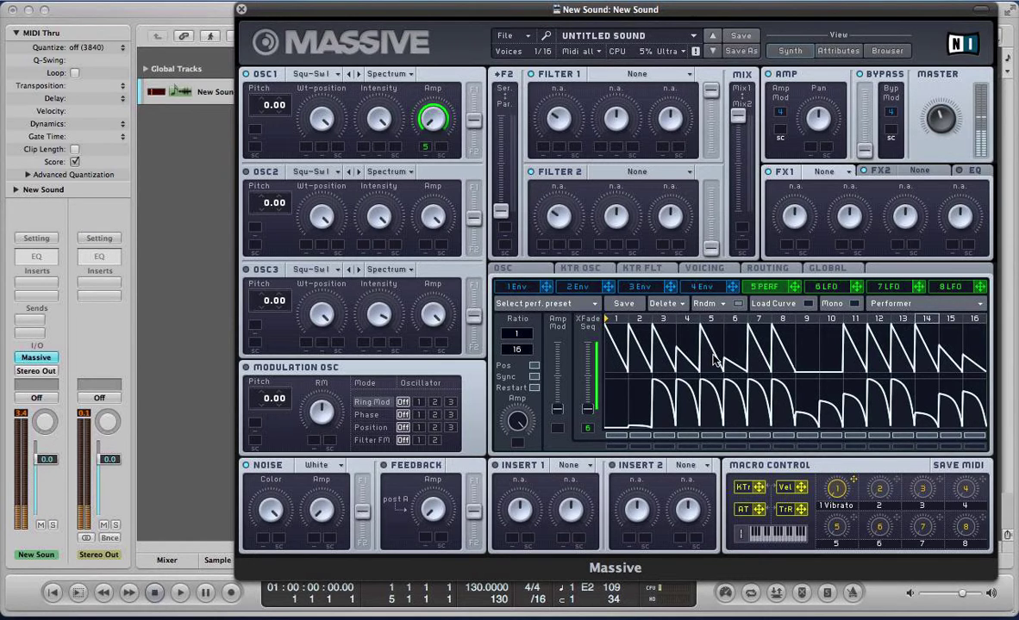
mouse_move(620, 374)
mouse_down()
mouse_move(636, 366)
mouse_move(689, 398)
mouse_move(746, 394)
mouse_up()
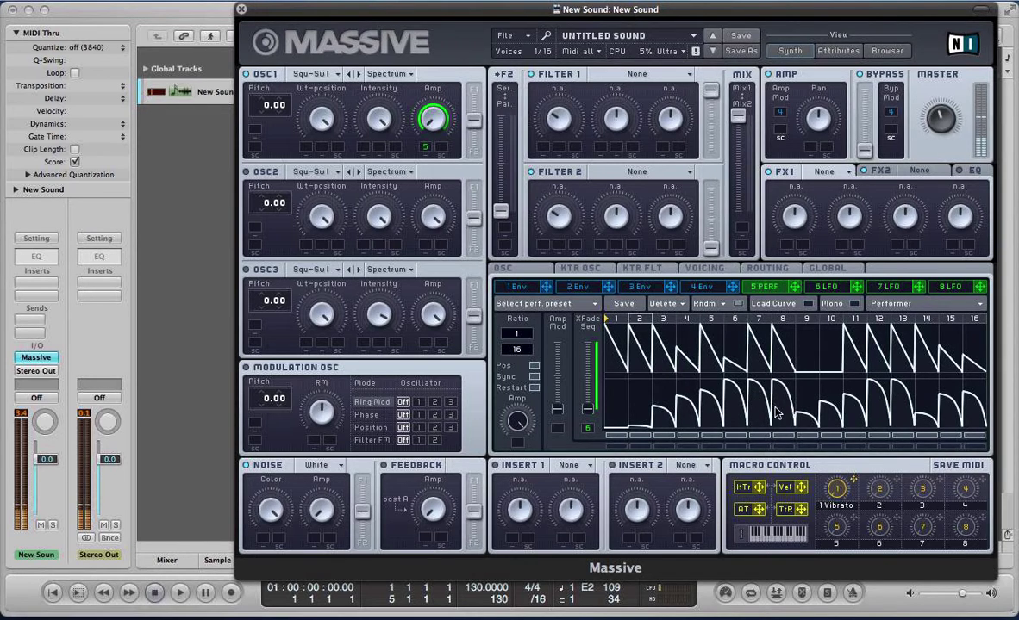
click(756, 413)
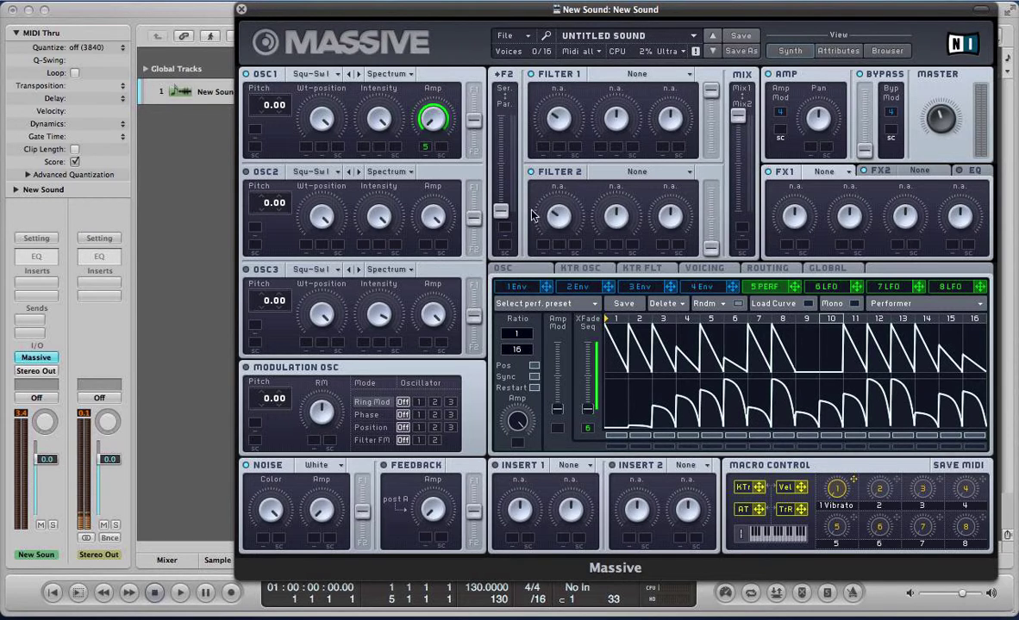
- Move Performer 5's modulation from Oscillator 1's amp to Filter 1's cutoff at full range and set the filter type to Scream
right_click(425, 147)
click(439, 191)
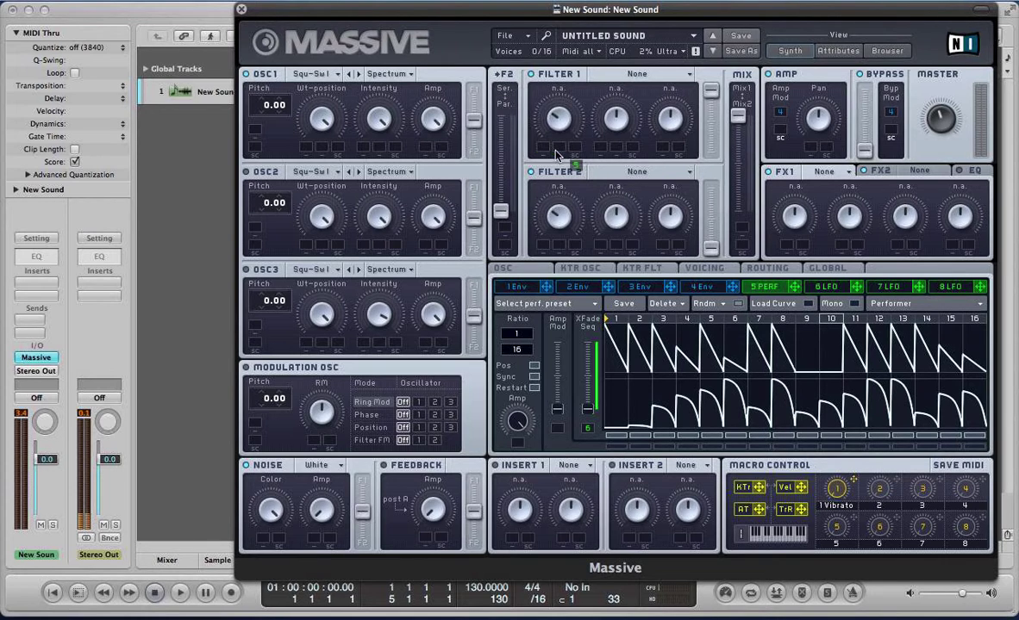
click(545, 148)
drag(555, 119, 553, 209)
drag(542, 146, 541, 129)
click(667, 76)
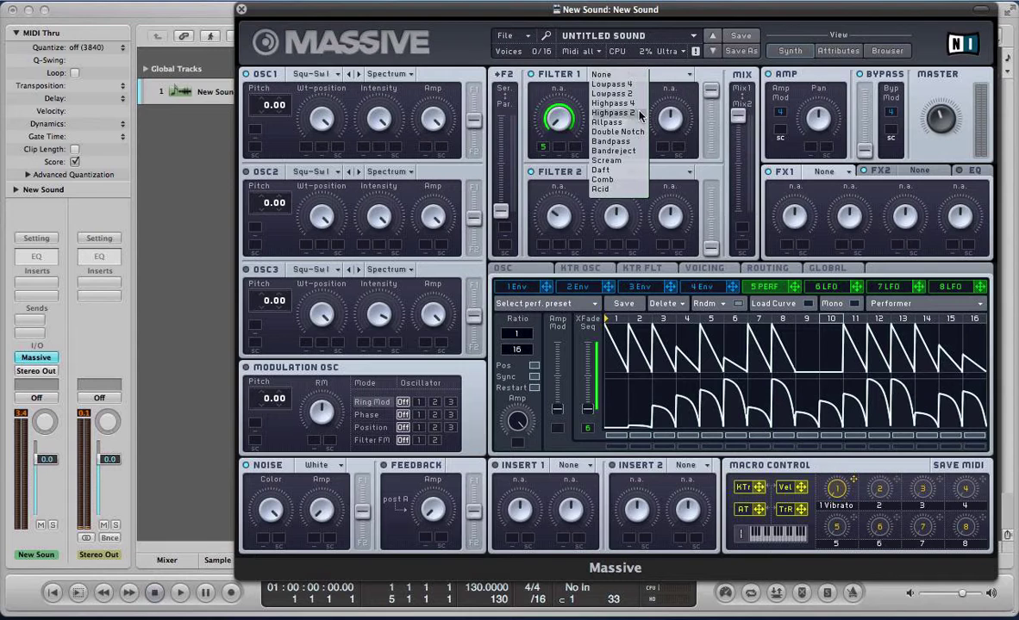
click(631, 167)
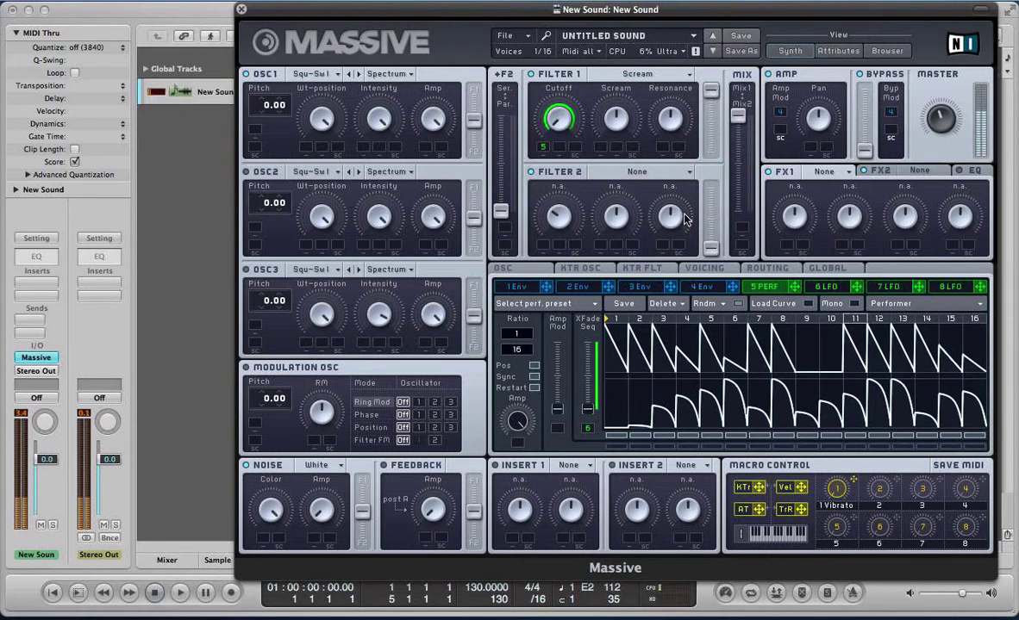
- Raise Filter 1's base cutoff slightly and lower several Performer 5 steps, bringing step 4 of the lower sequence to zero
click(544, 162)
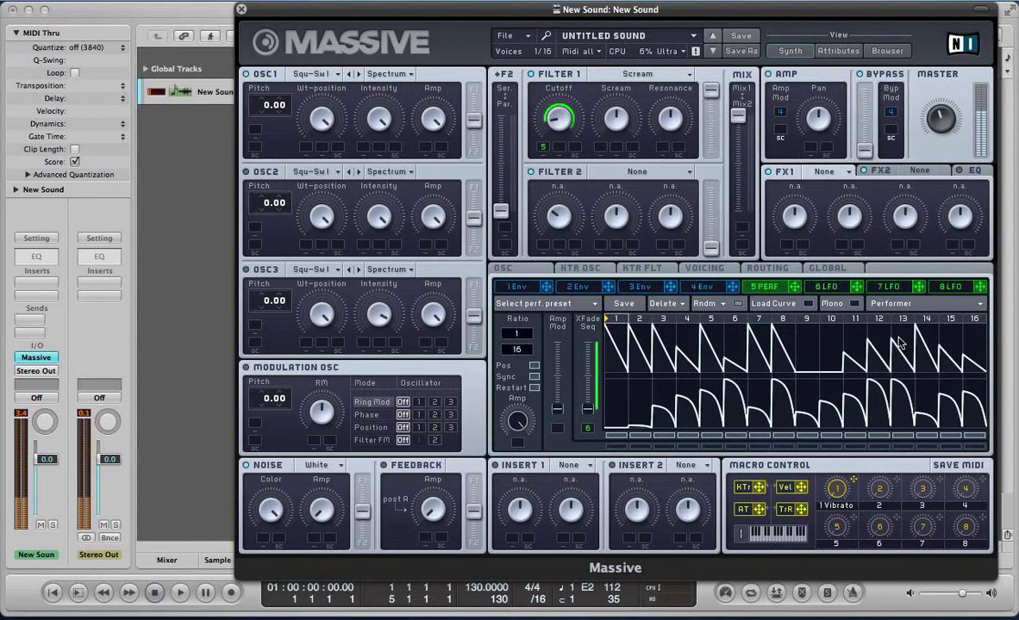
drag(686, 408, 686, 448)
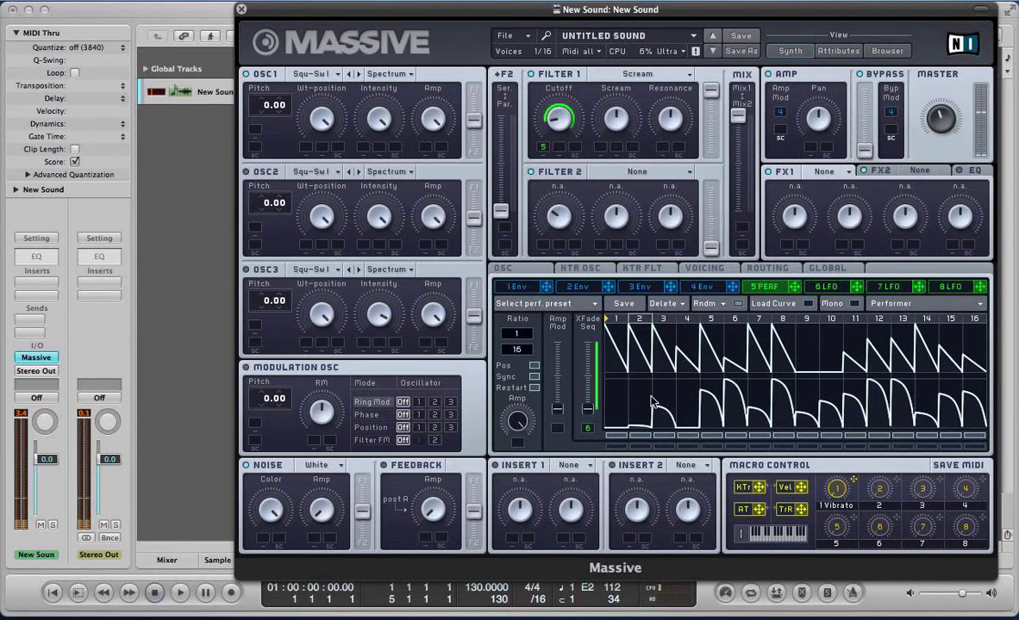
drag(652, 401, 603, 362)
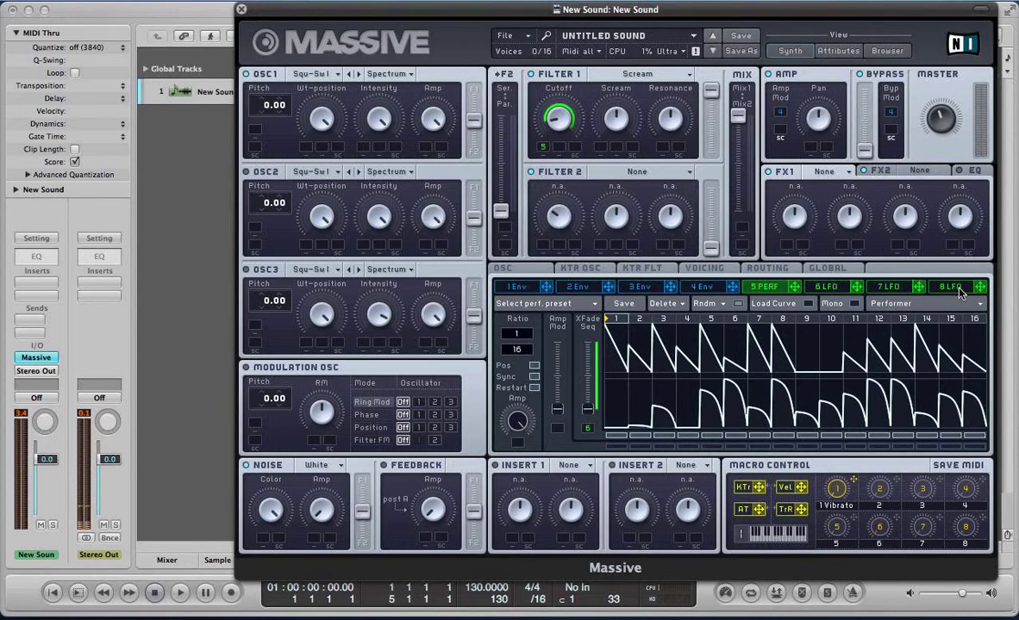
- Change modulator 7 to a Stepper and assign it to modulate Performer 5's amp upward from a mid setting
click(884, 287)
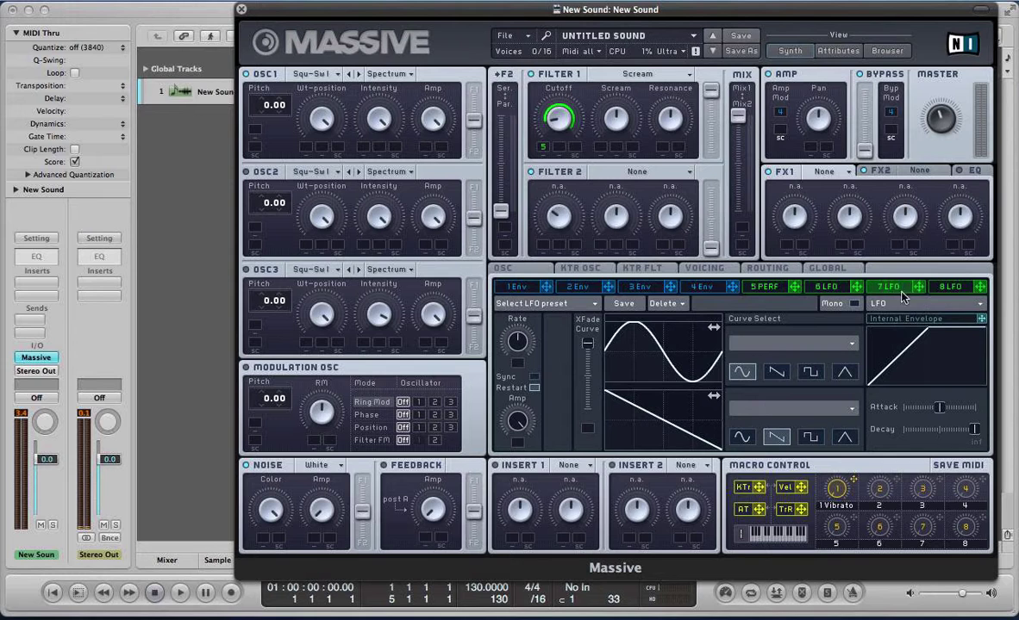
click(902, 297)
click(888, 326)
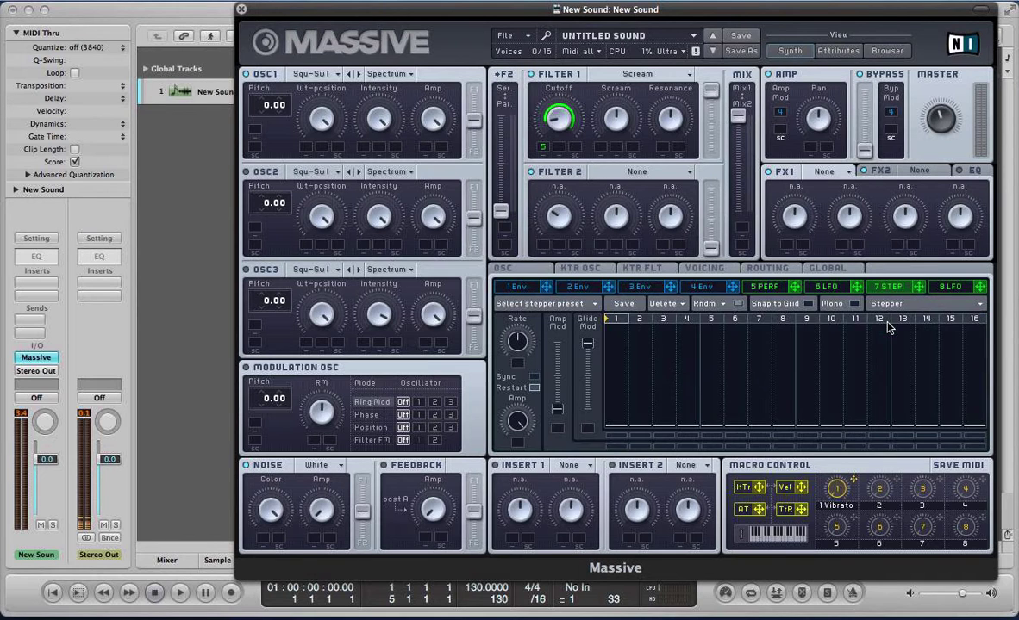
click(771, 291)
drag(920, 288, 469, 366)
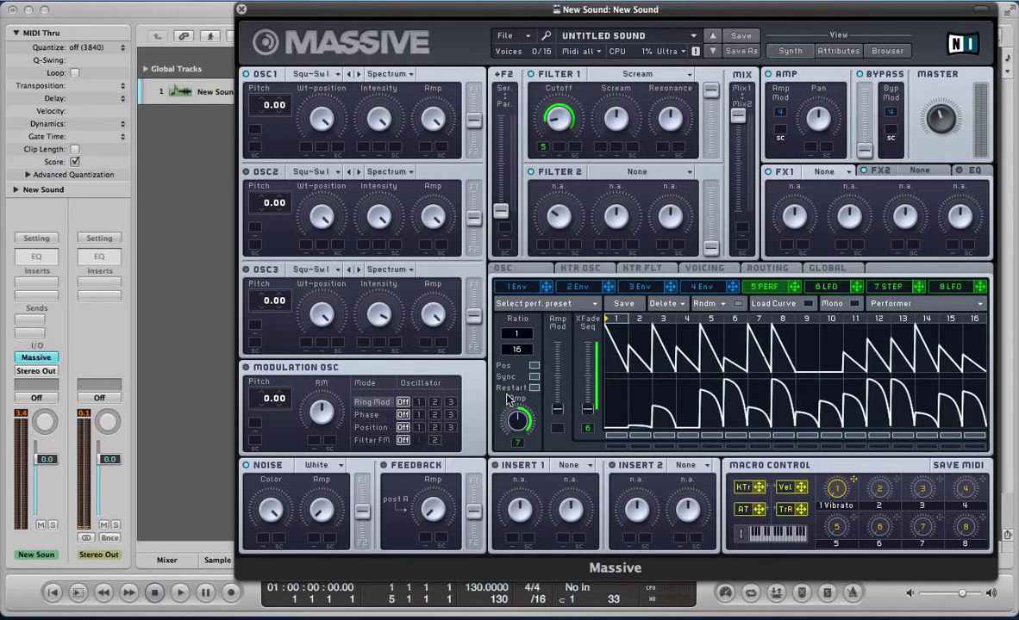
- Sync Stepper 7 to tempo at a 1/4 ratio and draw varied levels across its 16 steps
click(890, 288)
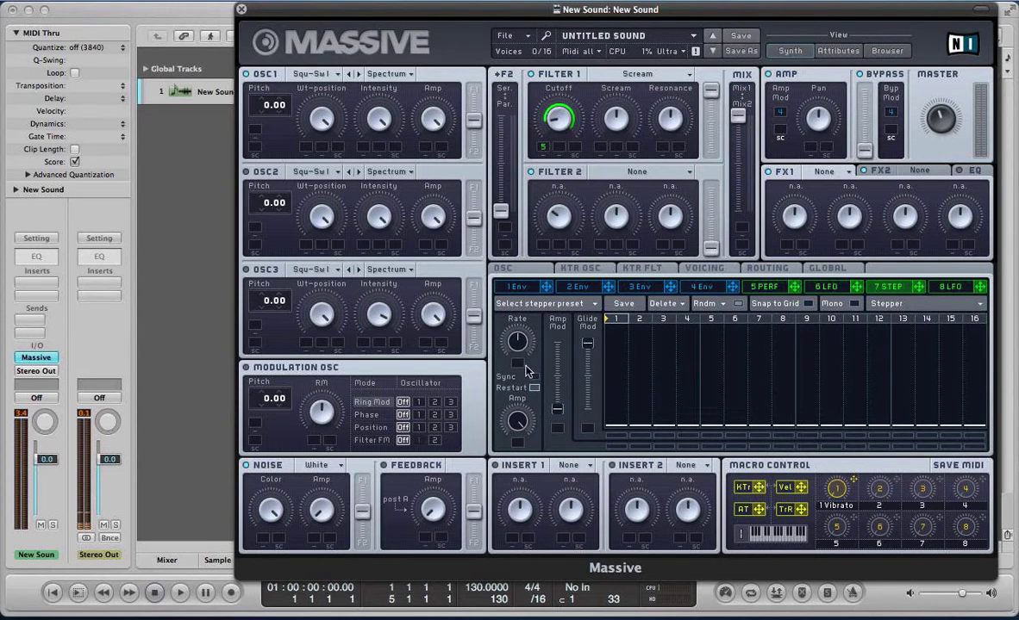
mouse_move(517, 351)
mouse_down()
mouse_move(517, 388)
mouse_move(516, 362)
mouse_up()
mouse_move(610, 346)
mouse_down()
mouse_move(637, 379)
mouse_move(712, 331)
mouse_move(829, 392)
mouse_move(877, 349)
mouse_move(937, 337)
mouse_move(956, 366)
mouse_up()
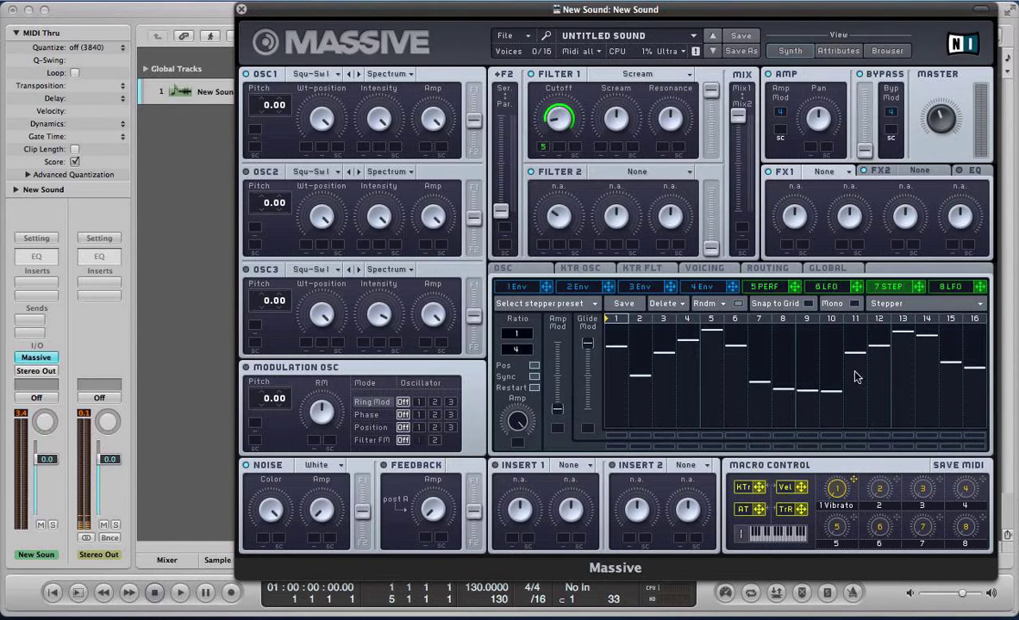
- Reshape Stepper 7's pattern so levels fall from step 6 to a low at step 9 and climb to maximum at steps 14 and 15
drag(806, 404, 758, 365)
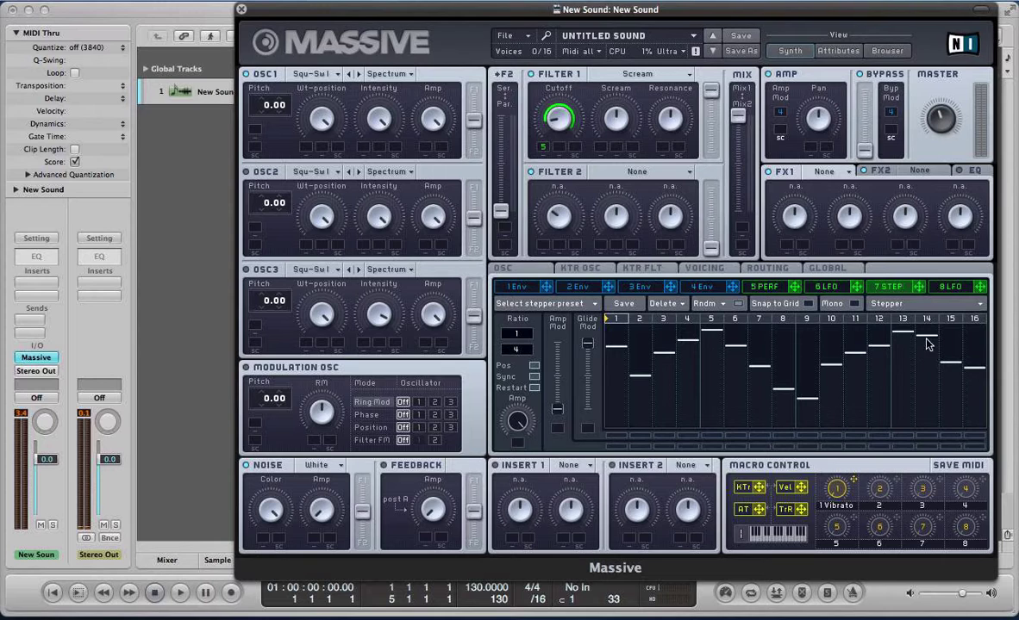
click(902, 325)
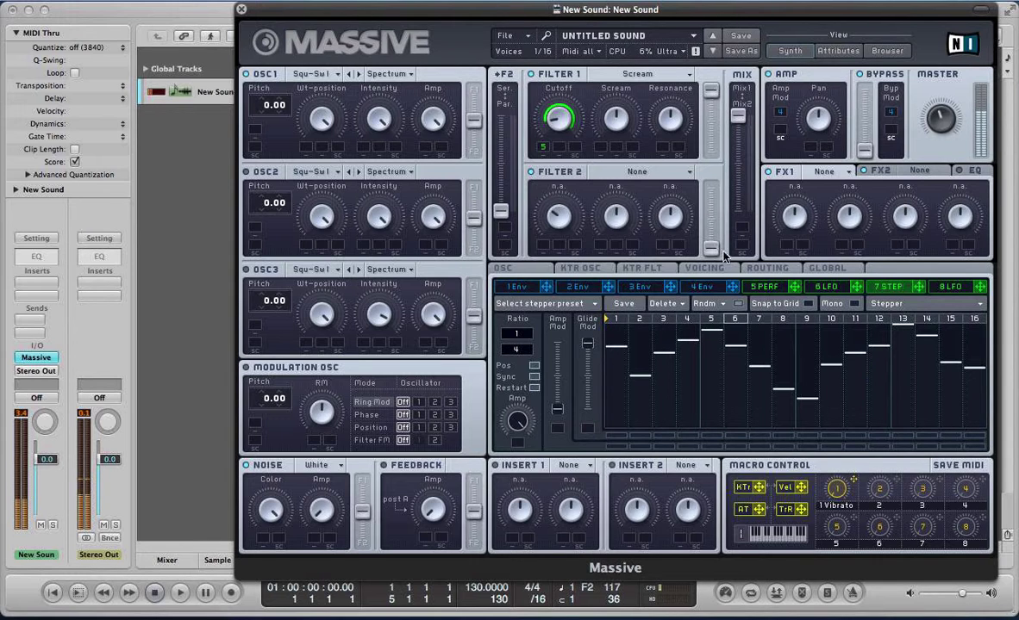
click(768, 292)
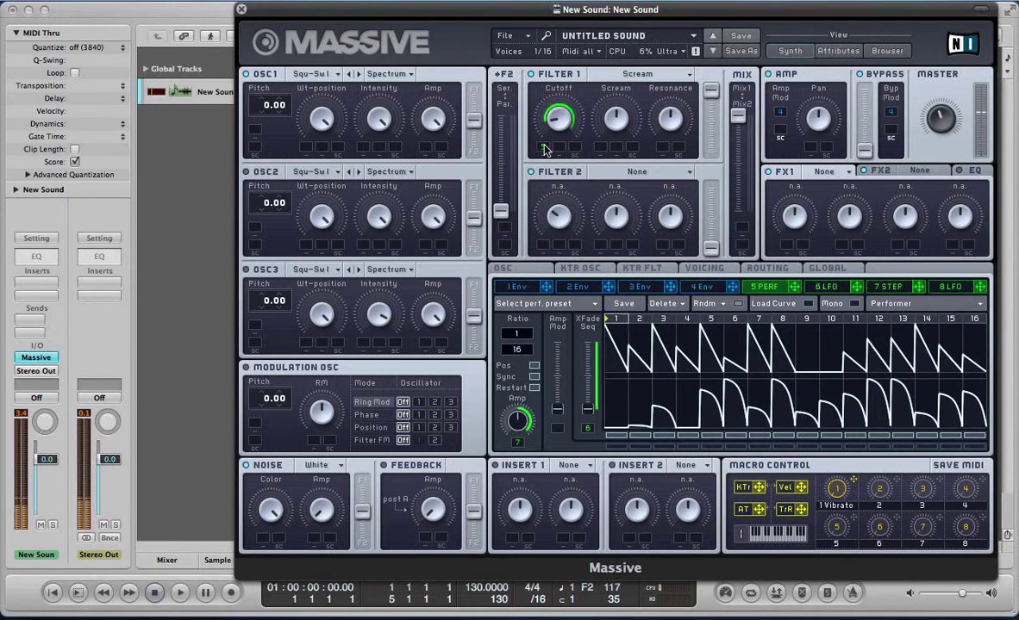
click(883, 286)
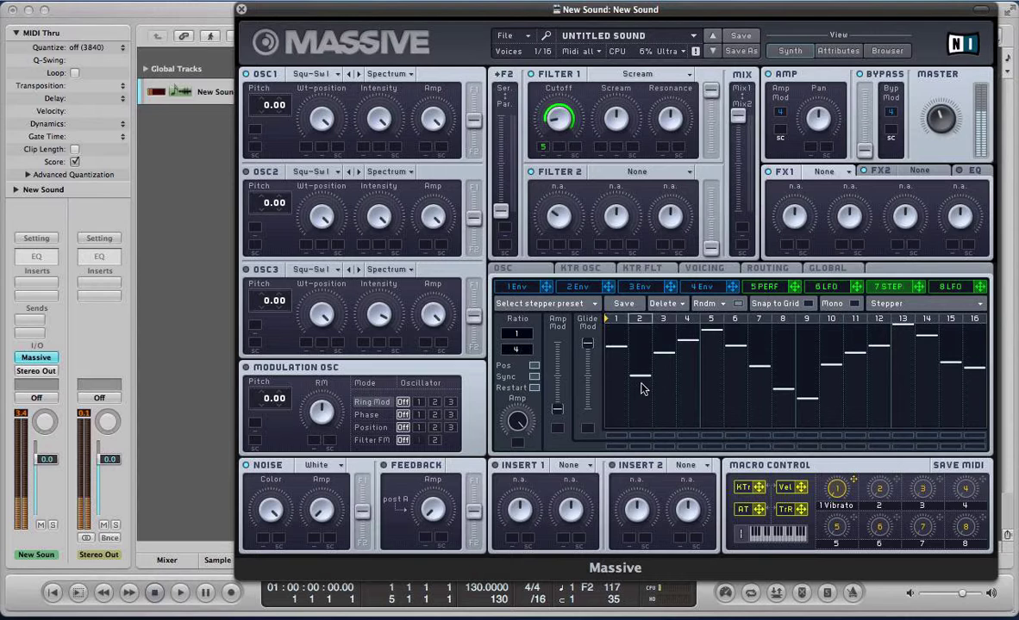
mouse_move(733, 376)
mouse_down()
mouse_move(805, 416)
mouse_move(827, 381)
mouse_move(877, 355)
mouse_move(894, 327)
mouse_move(931, 314)
mouse_move(944, 329)
mouse_move(933, 318)
mouse_up()
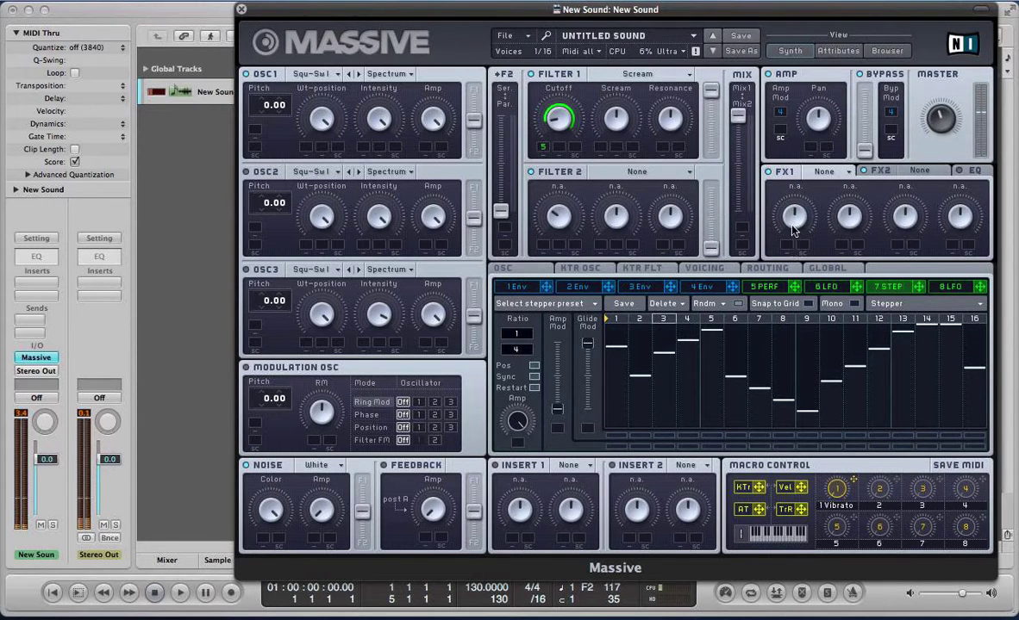
- Load Delay Synced in FX1, set its left delay time to 3/8, and lower the dry/wet mix
click(825, 171)
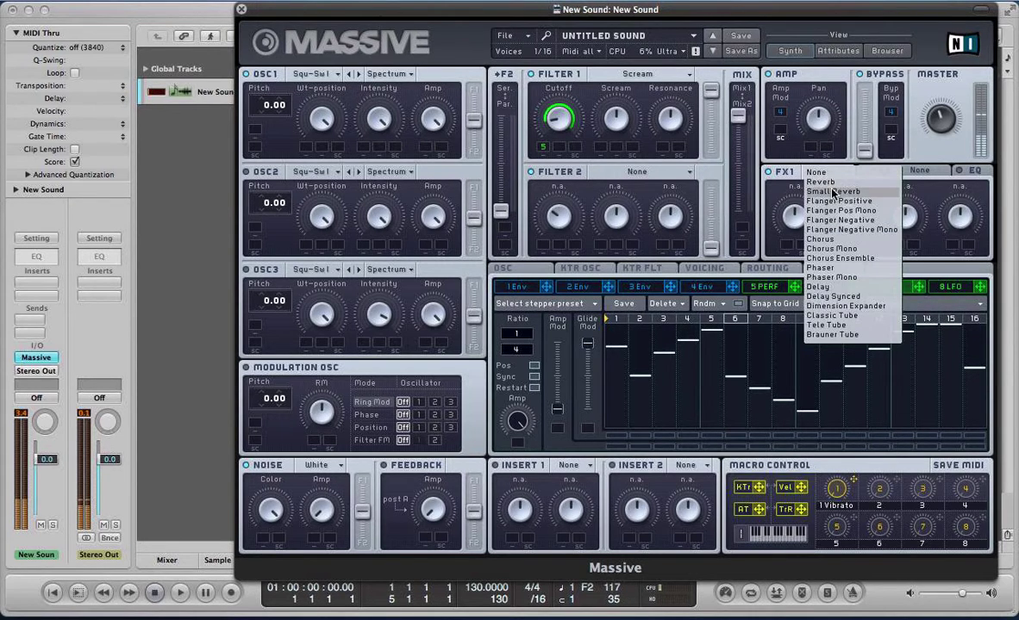
click(823, 297)
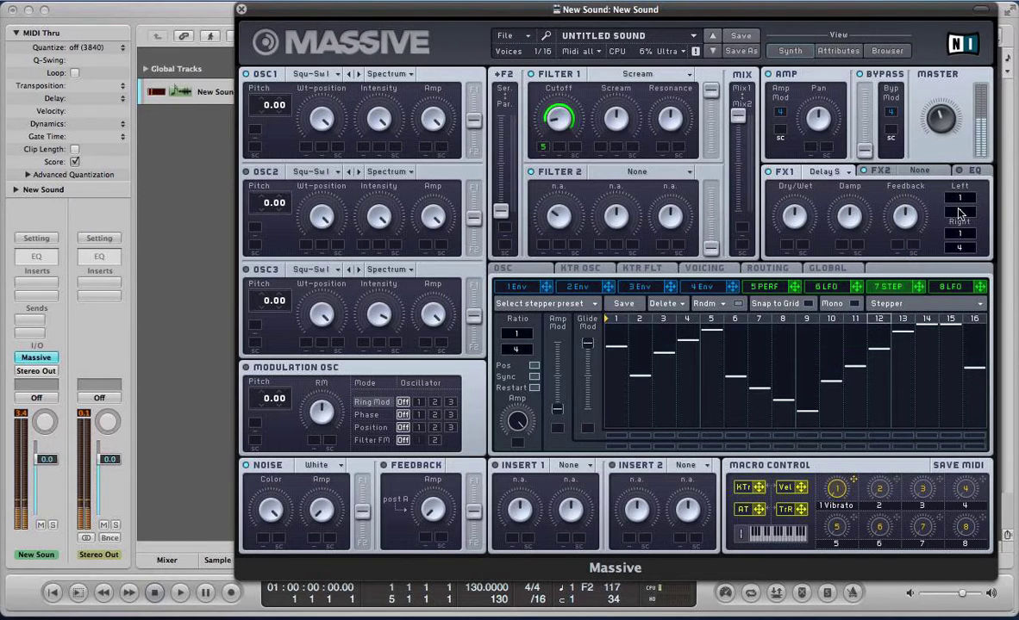
drag(967, 215, 965, 191)
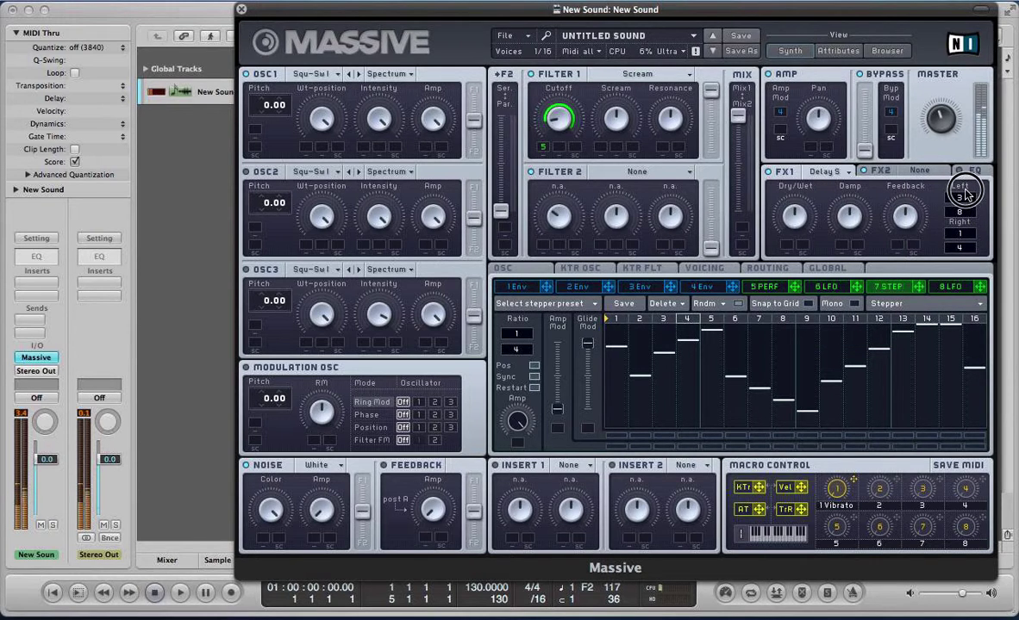
mouse_move(796, 226)
mouse_down()
mouse_move(795, 257)
mouse_move(797, 221)
mouse_up()
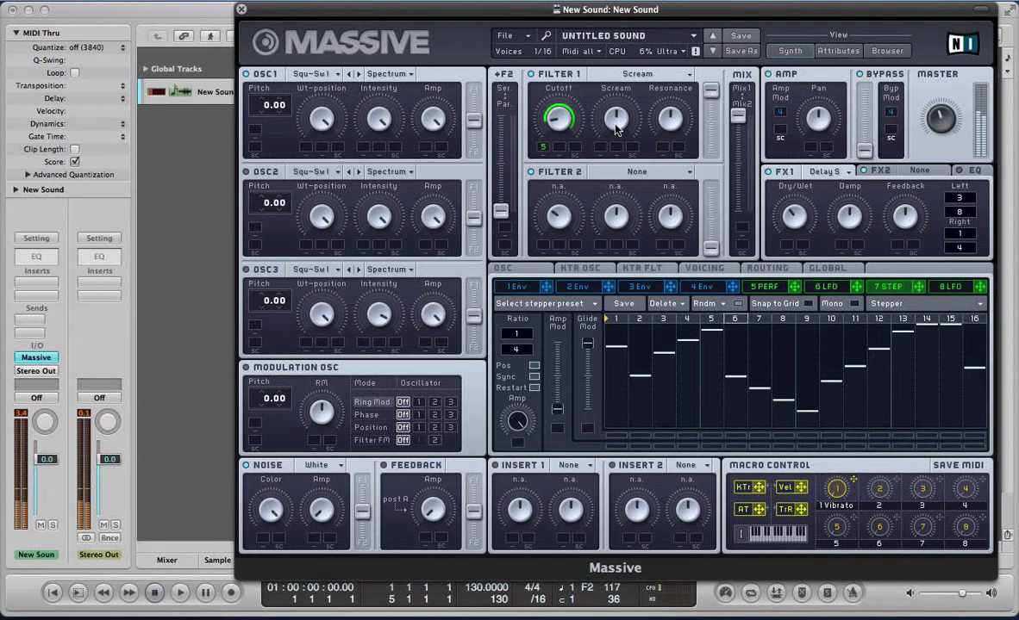
- Lower Filter 1's Scream amount well below its midpoint and reduce its resonance to slightly below the midpoint
drag(630, 158, 622, 154)
click(666, 179)
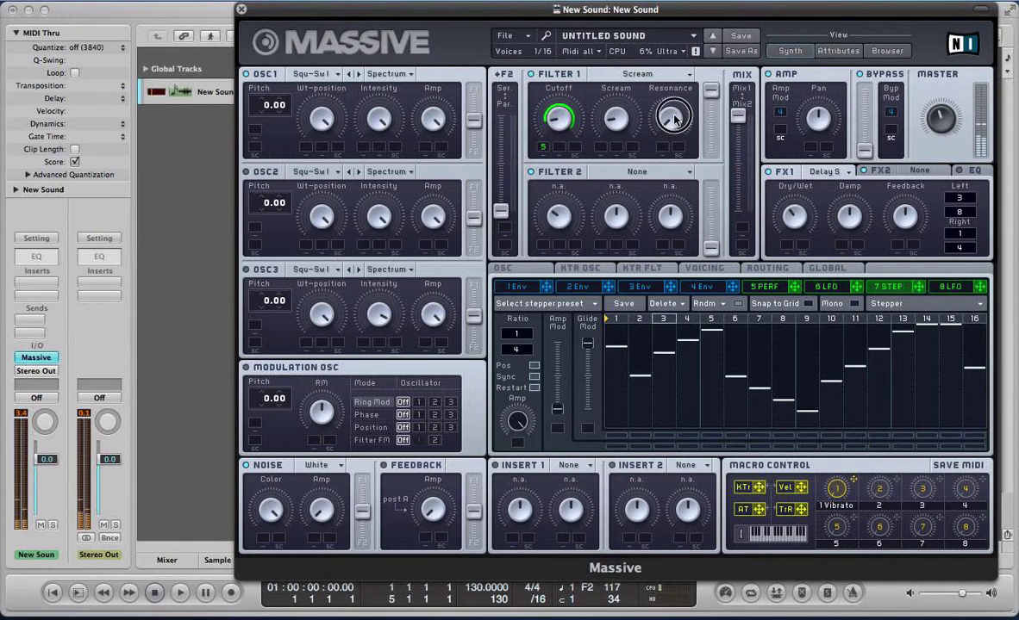
click(672, 90)
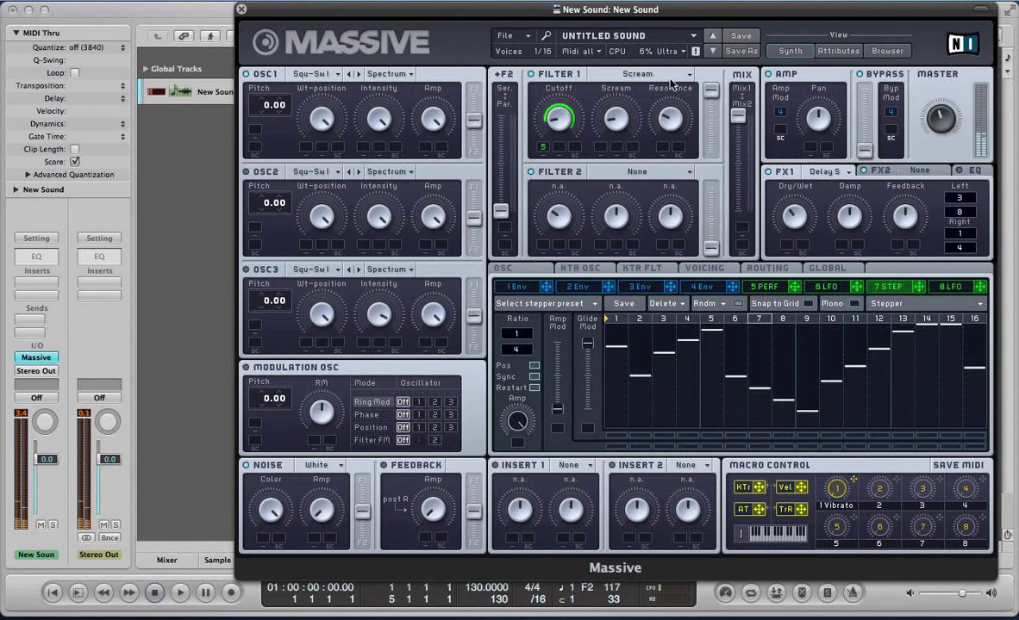